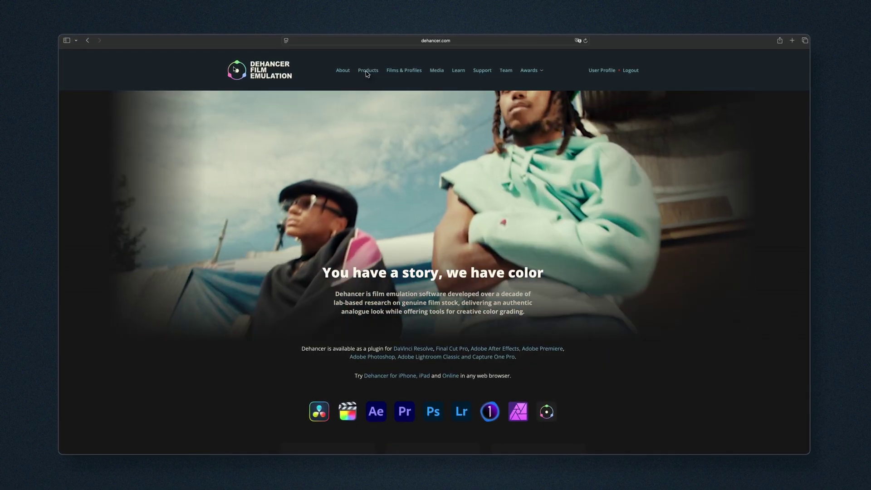
# Download the macOS Dehancer Pro installer for Ae and Pr from dehancer.com and unzip it
pyautogui.click(366, 72)
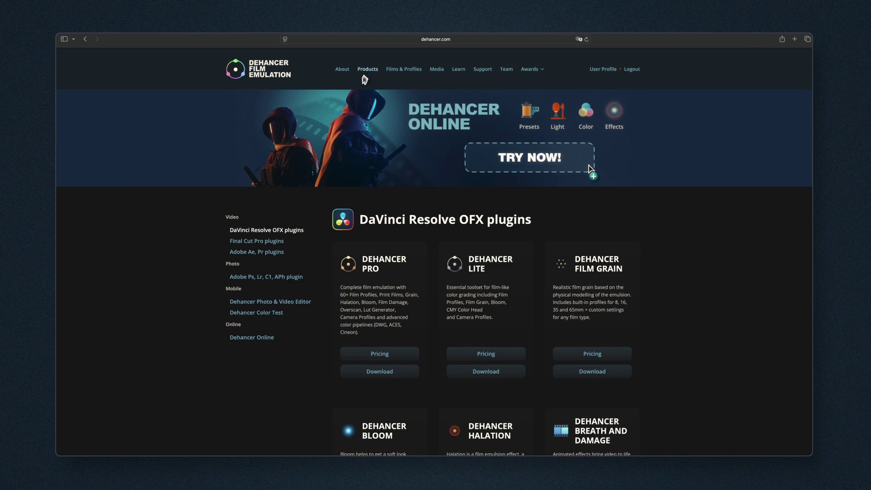
pyautogui.click(257, 252)
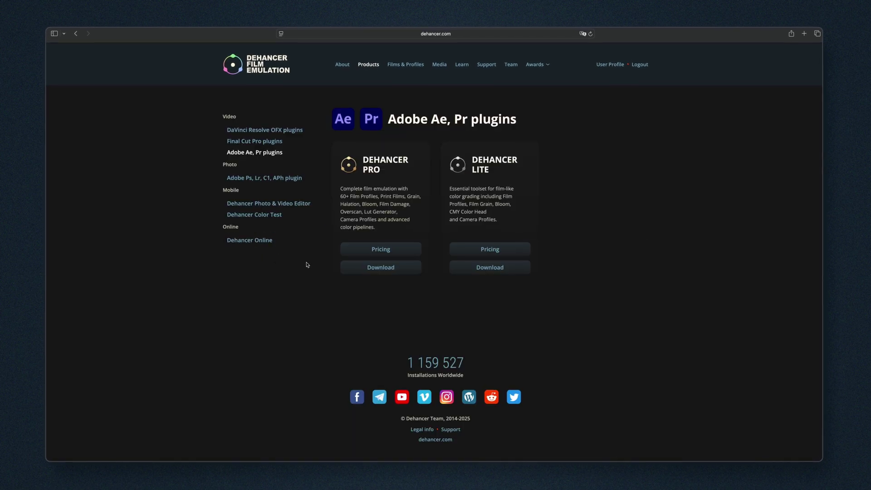
pyautogui.click(381, 267)
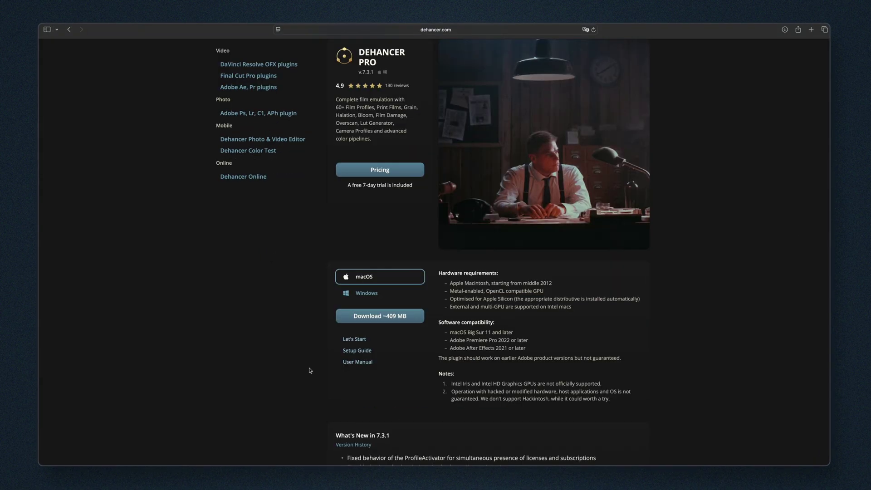
pyautogui.click(347, 320)
pyautogui.click(500, 267)
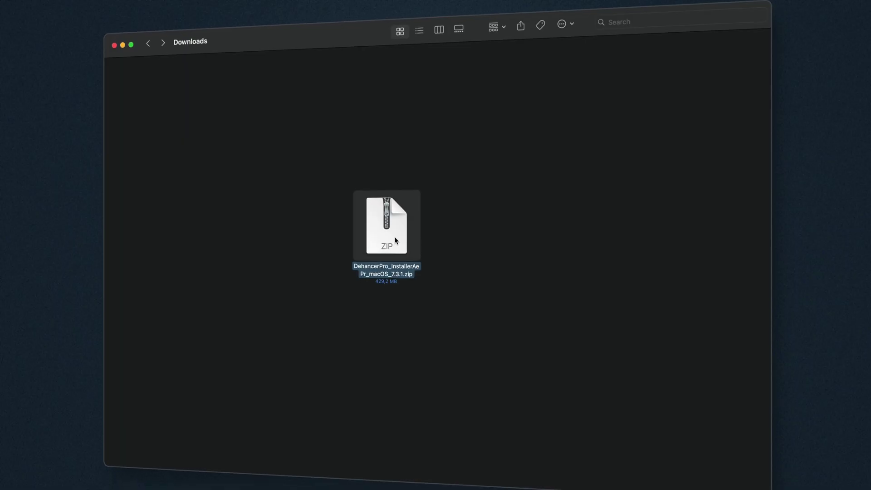
pyautogui.doubleClick(395, 240)
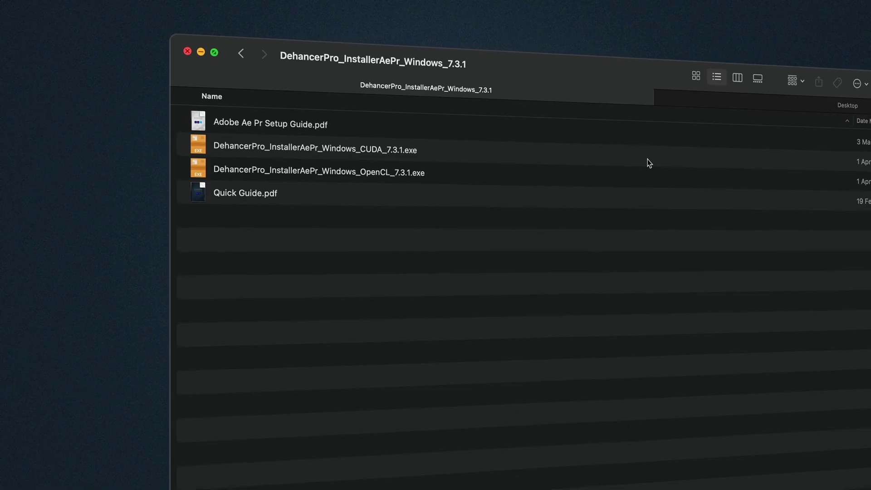
# Run the macOS Dehancer Pro .pkg installer, accepting the licence and starting the installation
pyautogui.click(649, 164)
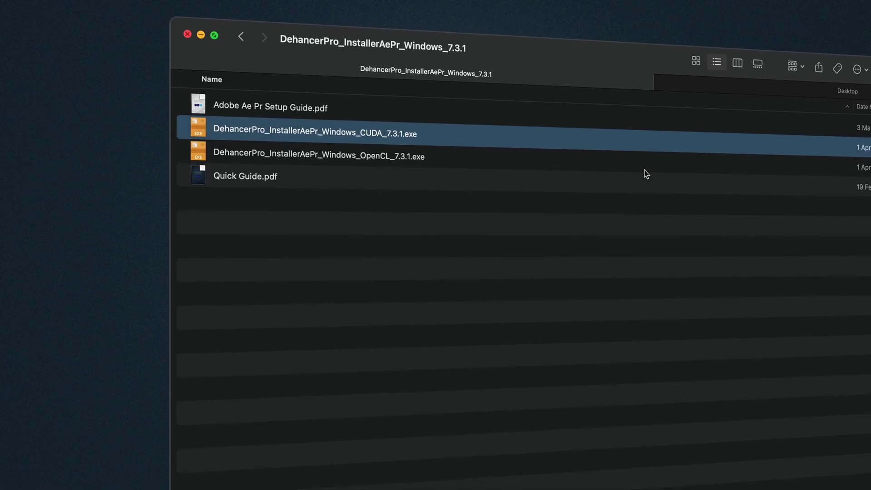
pyautogui.click(647, 171)
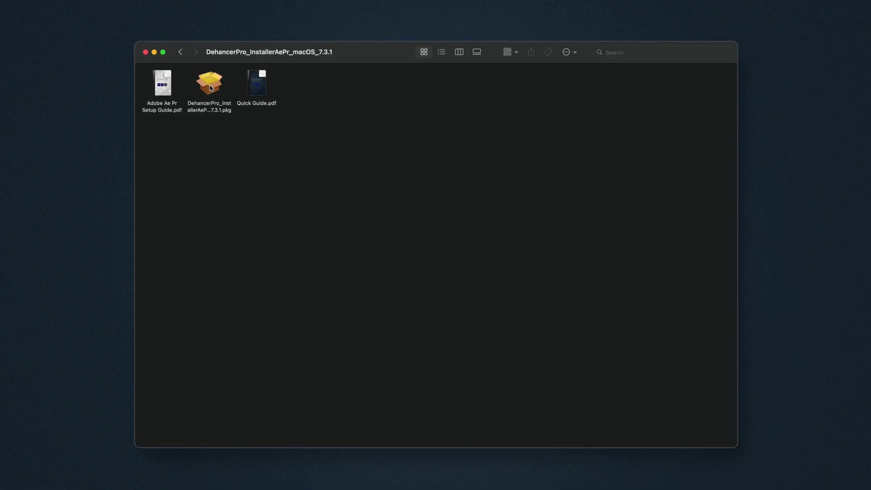
pyautogui.click(206, 80)
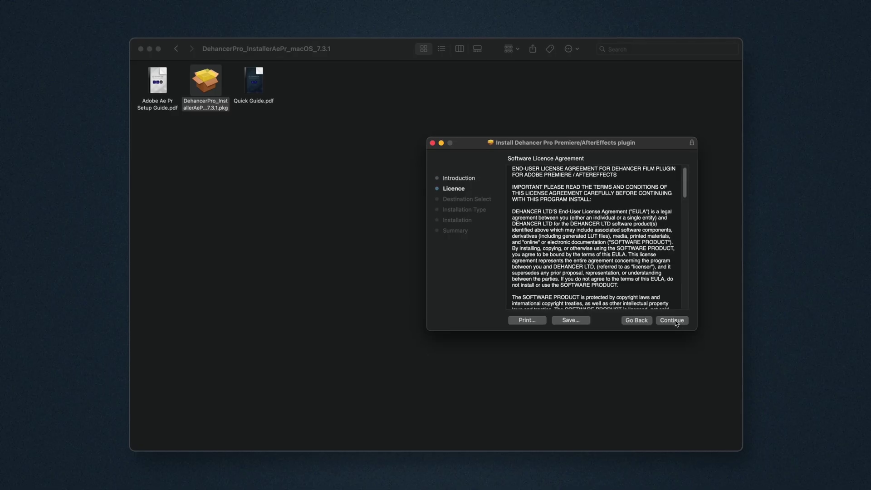
pyautogui.click(672, 321)
pyautogui.click(653, 259)
pyautogui.click(676, 322)
pyautogui.click(676, 322)
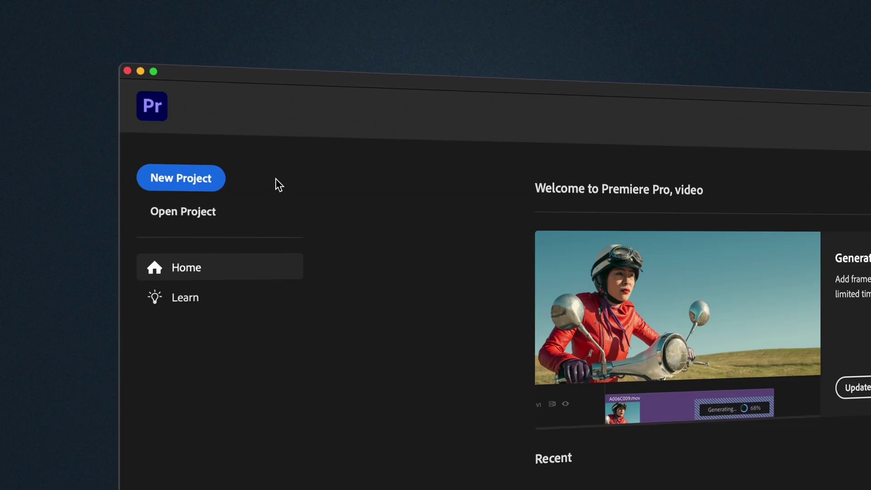
# Start a new Premiere project from the home screen and open its project settings
pyautogui.click(198, 159)
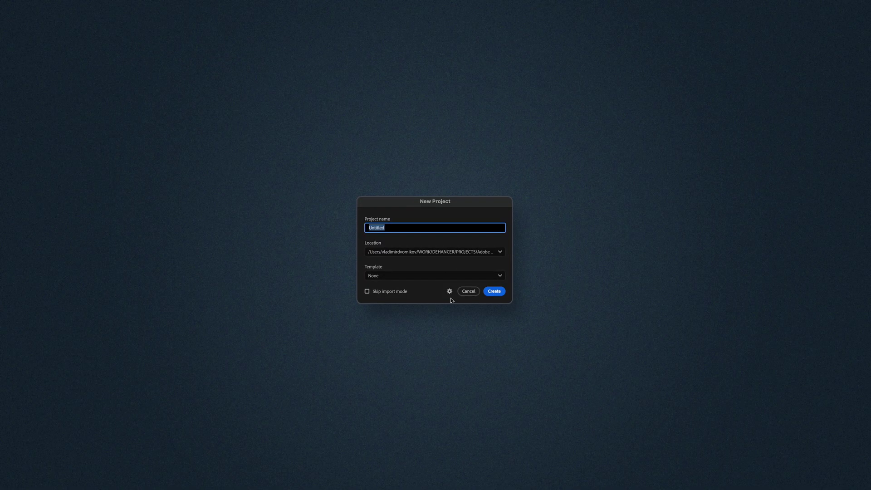
pyautogui.click(450, 292)
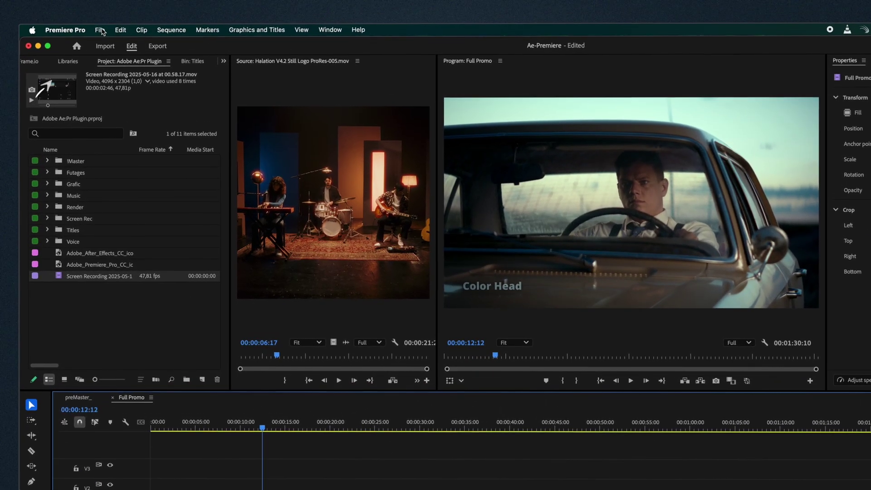
# Set the project renderer to Mercury Playback Engine GPU Acceleration (Metal) in Project Settings > General
pyautogui.click(91, 19)
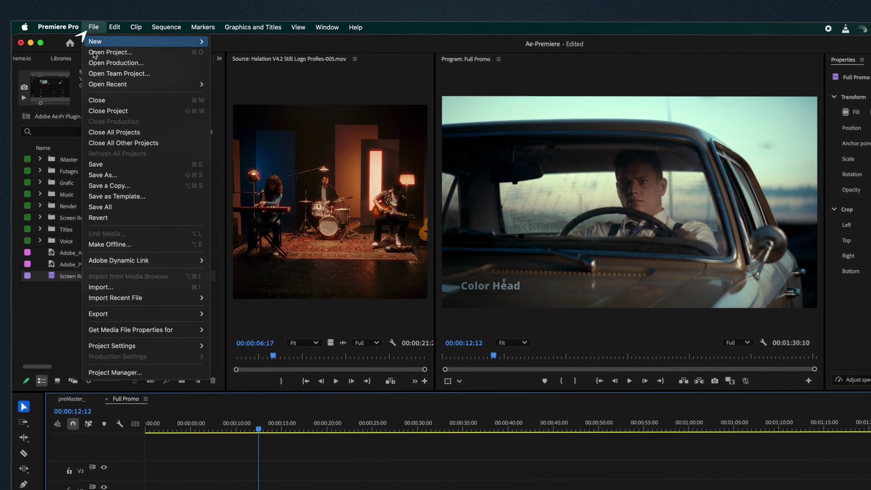
pyautogui.moveTo(136, 347)
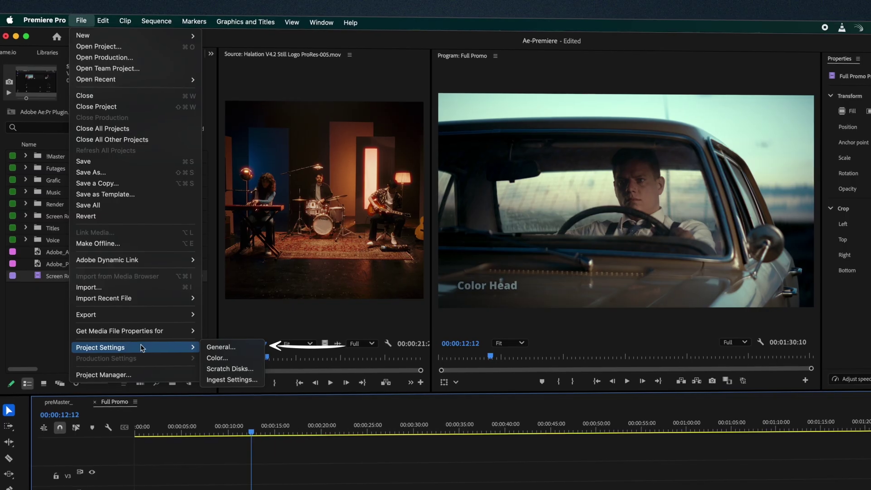
pyautogui.click(220, 347)
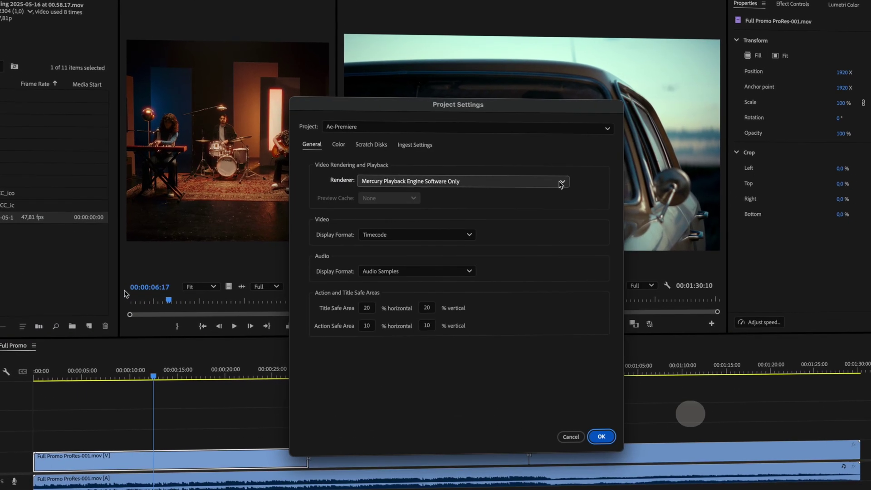
pyautogui.press('space')
pyautogui.press('Up')
pyautogui.press('Return')
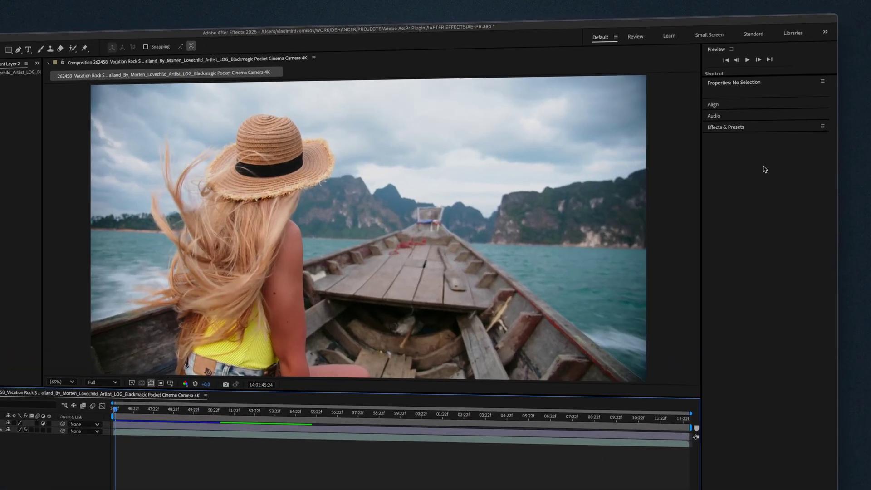
# Stop playback and drag Dehancer Pro v7.3.1 from Film Emulation onto the timeline as Adjustment Layer 2
pyautogui.press('space')
pyautogui.hotkey('ctrl', '5')
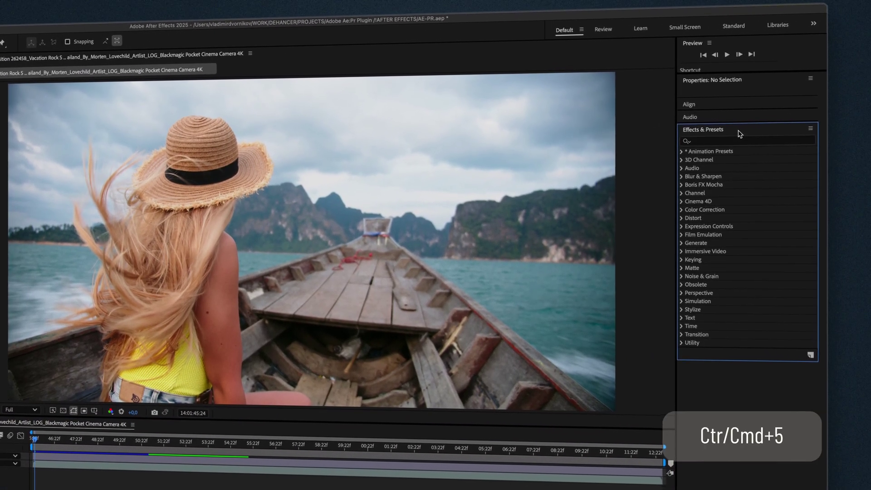
pyautogui.click(682, 237)
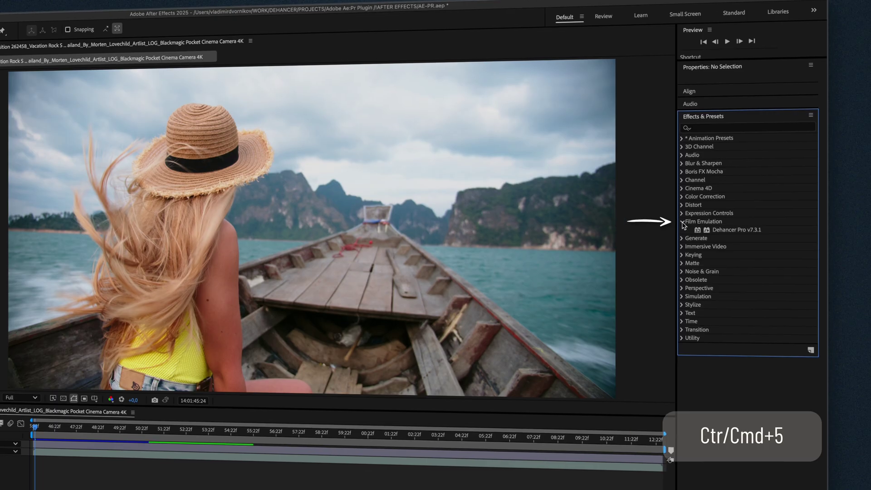
pyautogui.click(724, 234)
pyautogui.moveTo(723, 224); pyautogui.dragTo(552, 448)
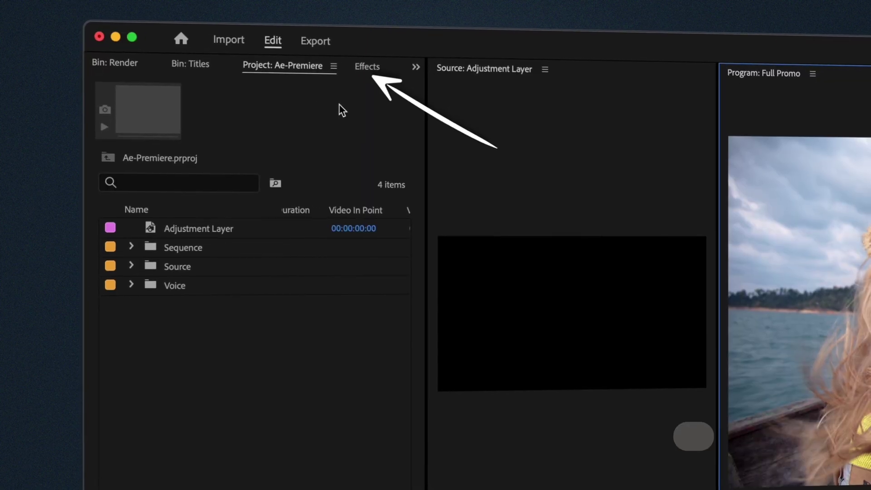
# Drag Dehancer Pro v7.3.1 from Video Effects > Film Emulation onto the Adjustment Layer clip
pyautogui.hotkey('shift', '7')
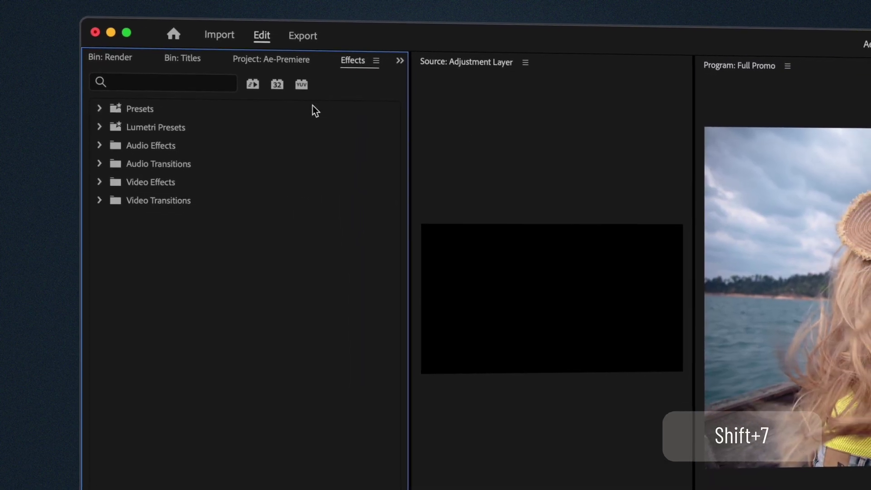
pyautogui.click(95, 179)
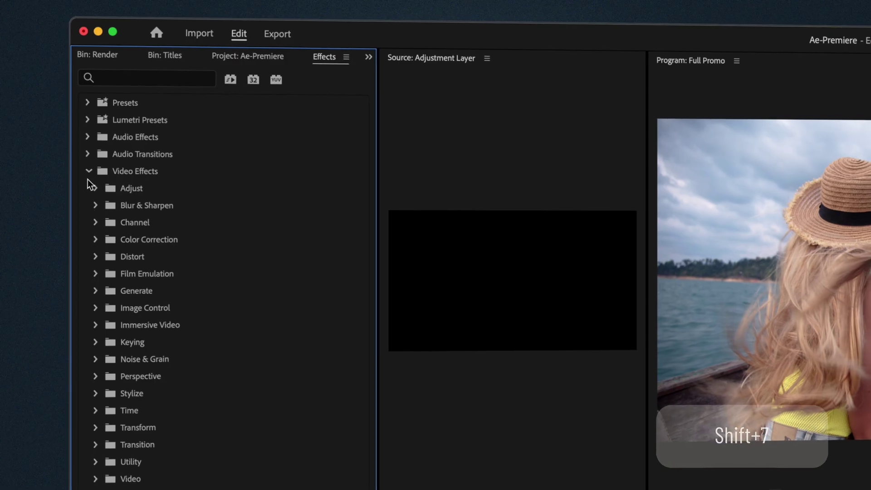
pyautogui.click(93, 268)
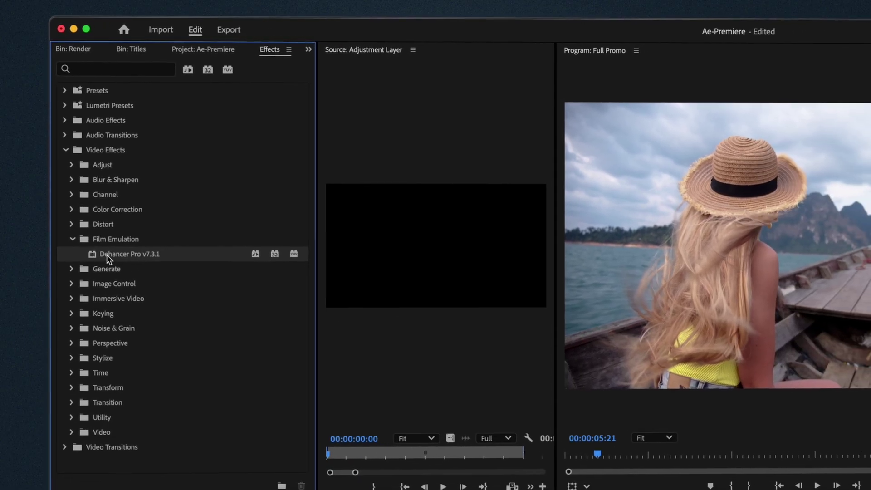
pyautogui.moveTo(105, 251); pyautogui.dragTo(177, 465)
pyautogui.moveTo(97, 299); pyautogui.dragTo(151, 382)
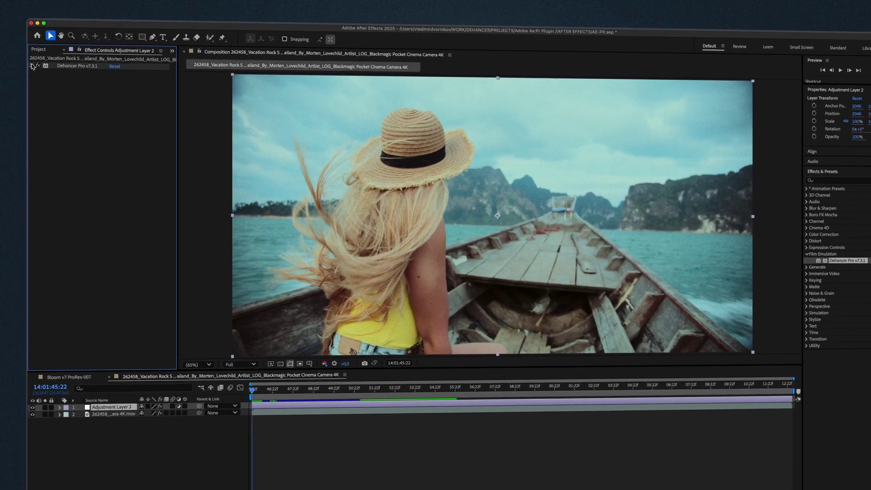
# Expand Dehancer Pro v7.3.1 in Effect Controls and run Check Profiles to verify activation
pyautogui.click(25, 63)
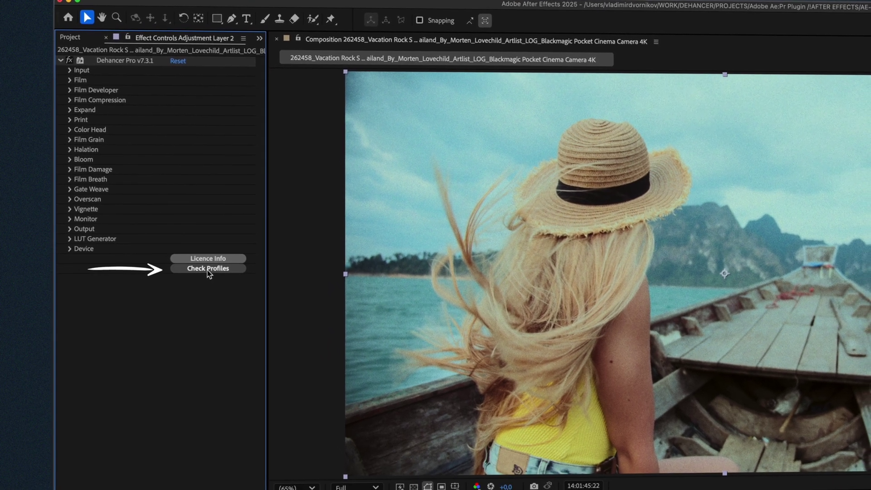
pyautogui.click(208, 268)
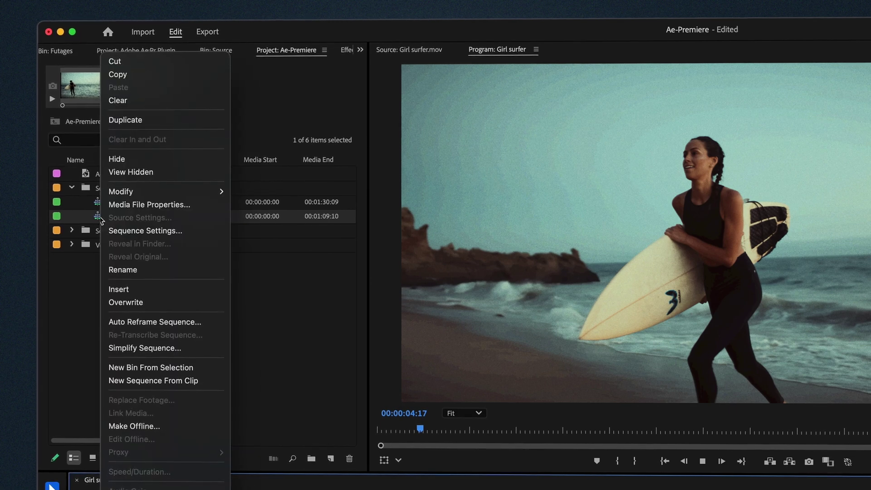
# Turn on Maximum Bit Depth and Maximum Render Quality in the Girl surfer Sequence Settings
pyautogui.click(121, 230)
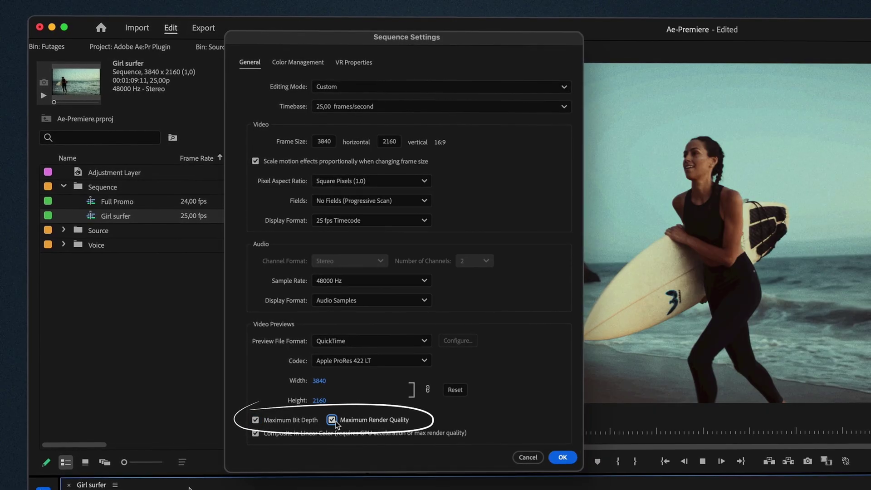
pyautogui.click(563, 459)
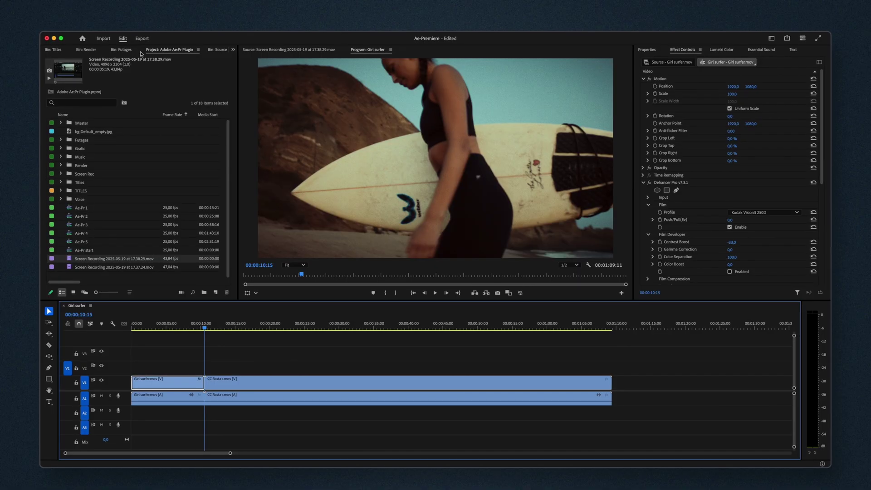
# In the Export tab's VIDEO section, tick Use Maximum Render Quality alongside Render at Maximum Depth
pyautogui.click(142, 39)
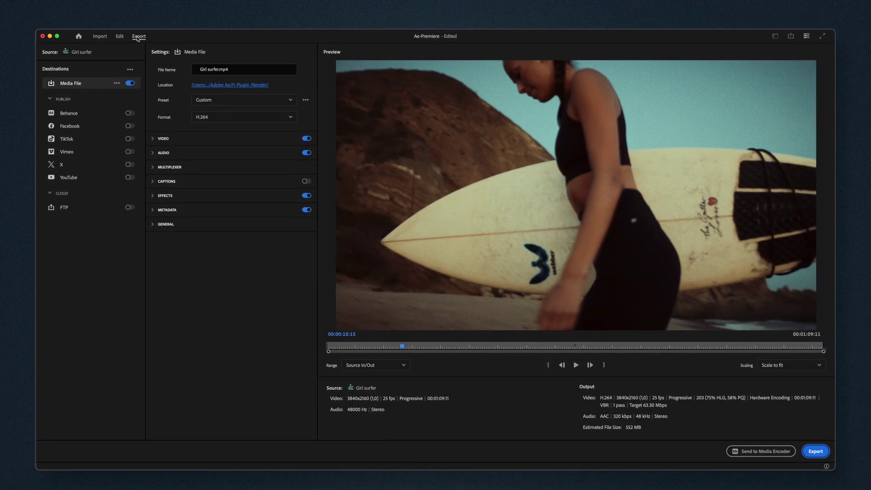
pyautogui.click(151, 139)
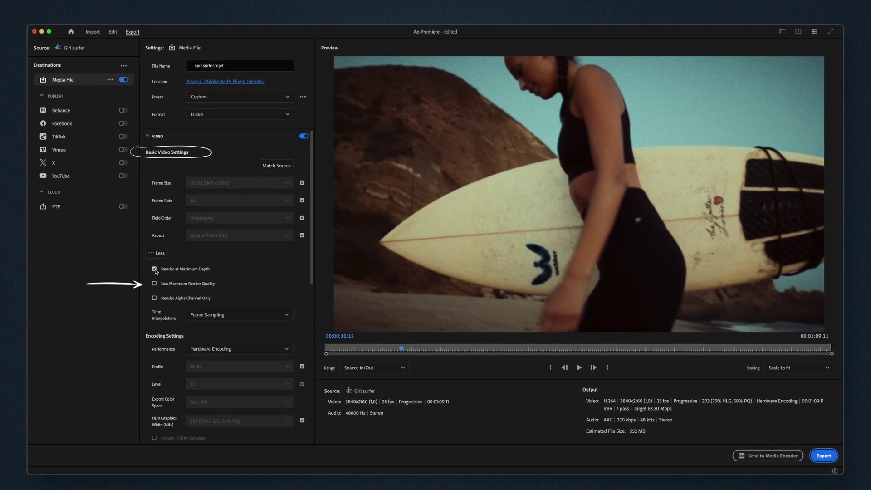
pyautogui.click(153, 285)
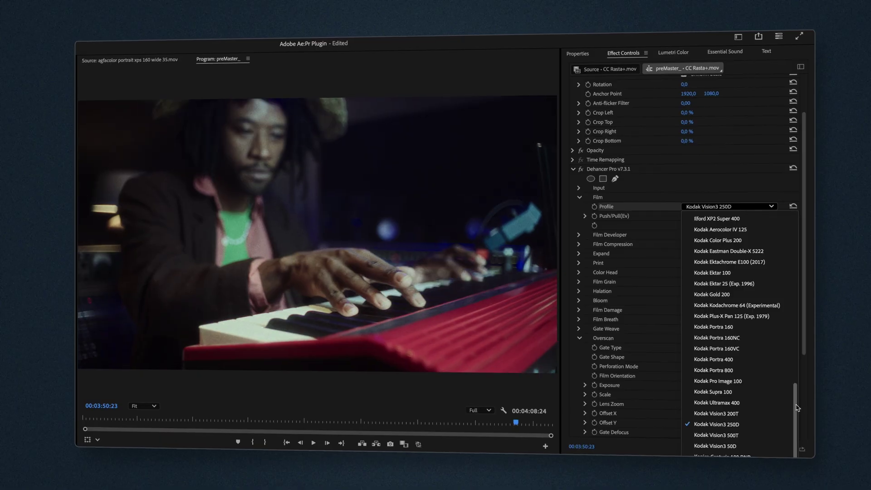
# Set Dehancer's film profile to Agfa Agfacolor Portrait XPS 160 and gate type to Widescreen 35mm 1.85:1
pyautogui.scroll(15, 800, 410)
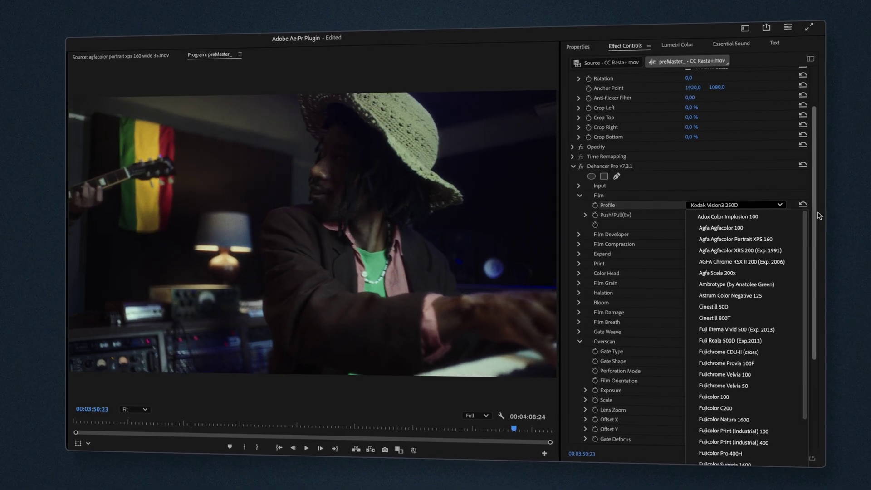
pyautogui.click(777, 240)
pyautogui.click(745, 353)
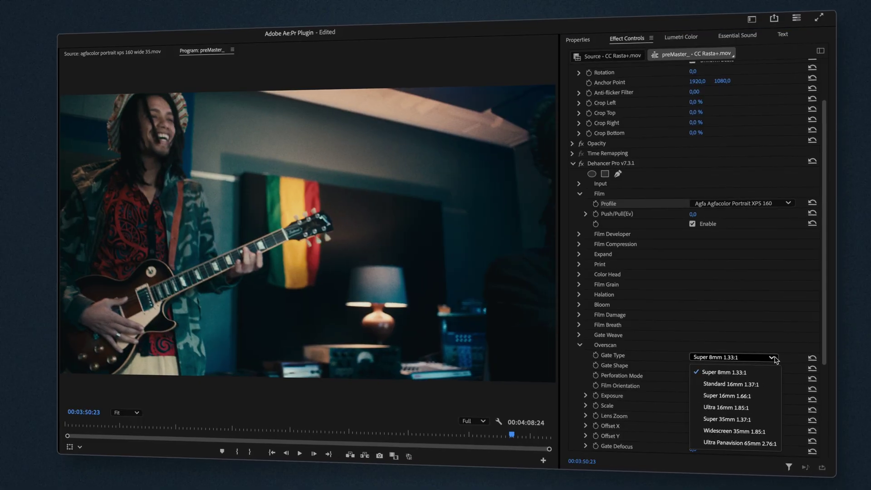
pyautogui.click(769, 433)
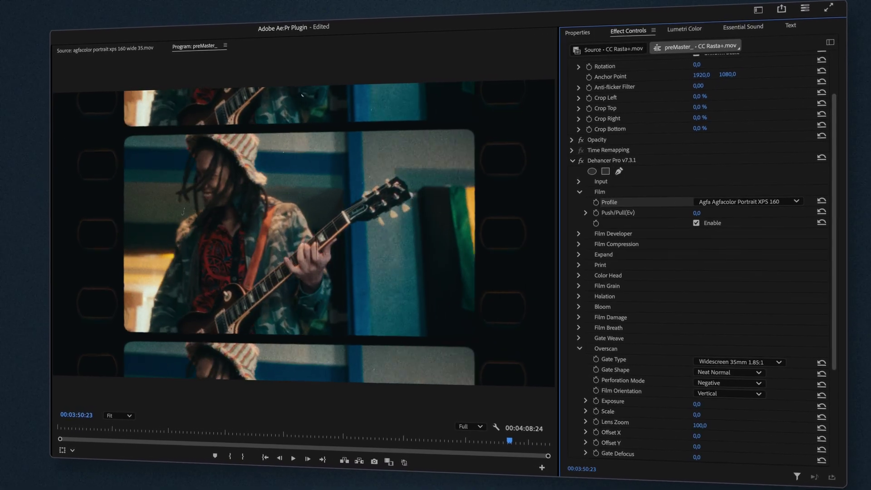